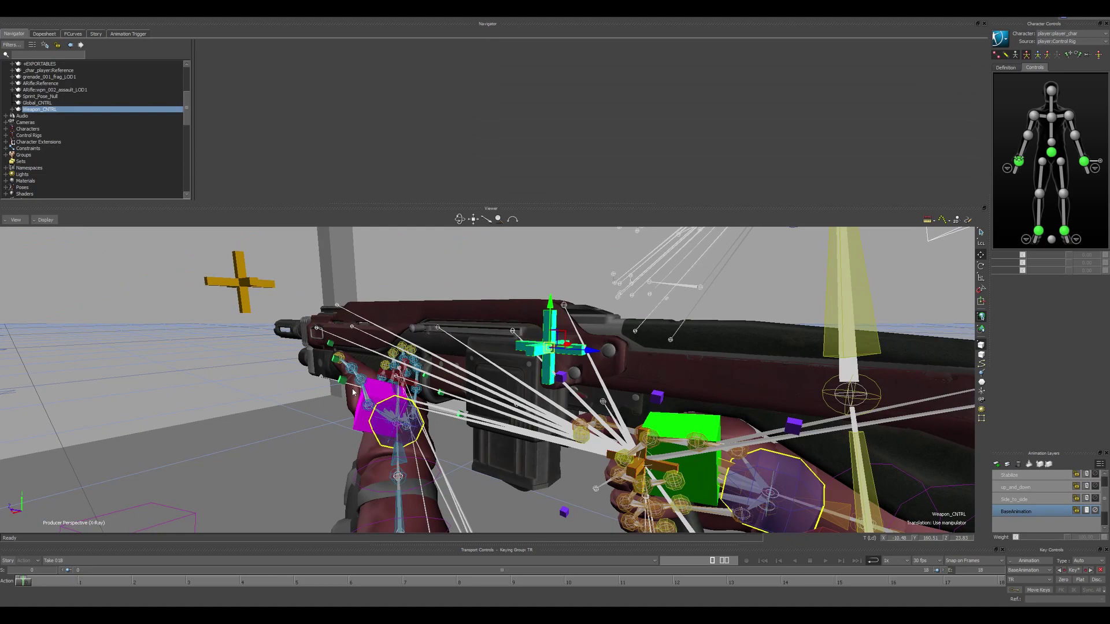
- Try moving the Weapon_CNTRL null vertically and undo the move
shift+drag(525, 438, 361, 416)
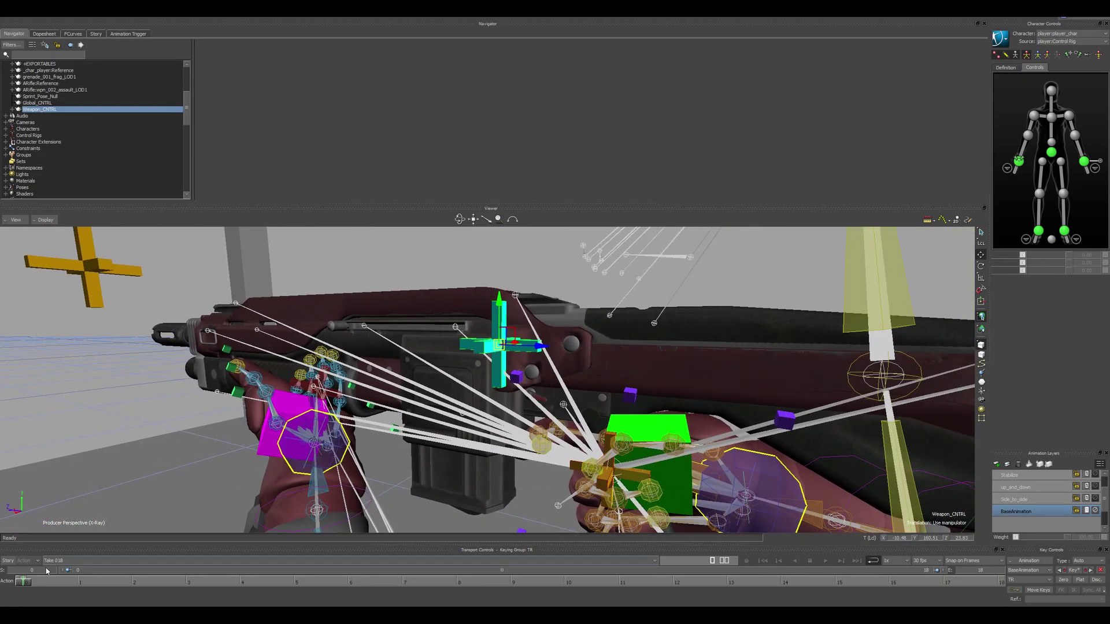
middle_drag(615, 333, 516, 360)
middle_drag(568, 388, 489, 301)
mouse_move(484, 293)
mouse_down()
mouse_move(483, 325)
mouse_move(484, 315)
mouse_up()
key(ctrl+z)
middle_drag(582, 452, 241, 382)
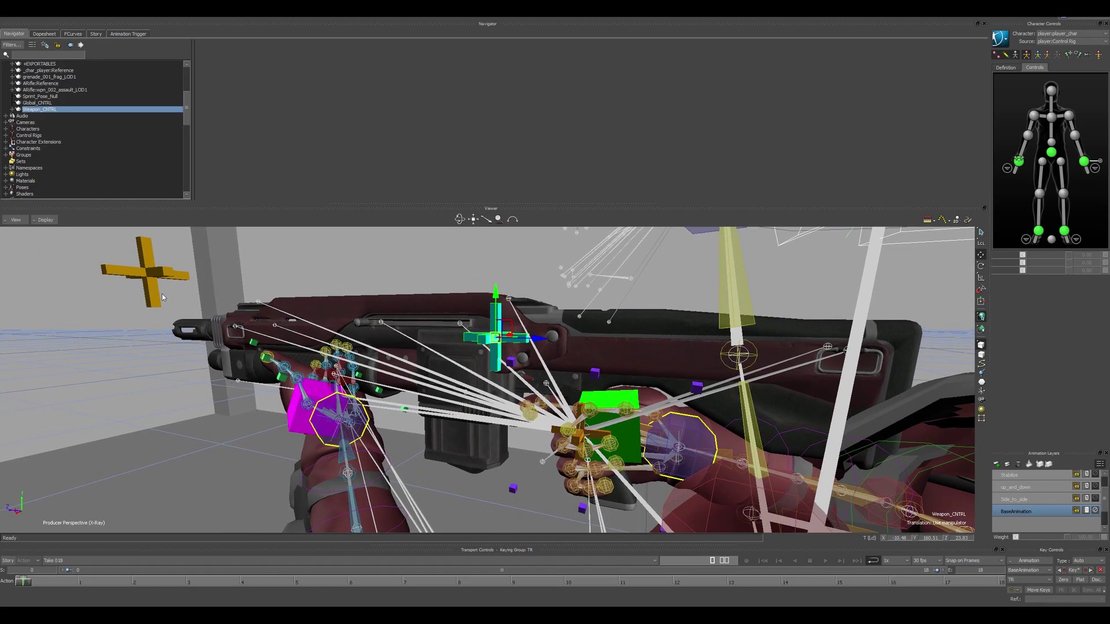
- Align the Global_CNTRL null to the Weapon_CNTRL null on the rifle
click(46, 103)
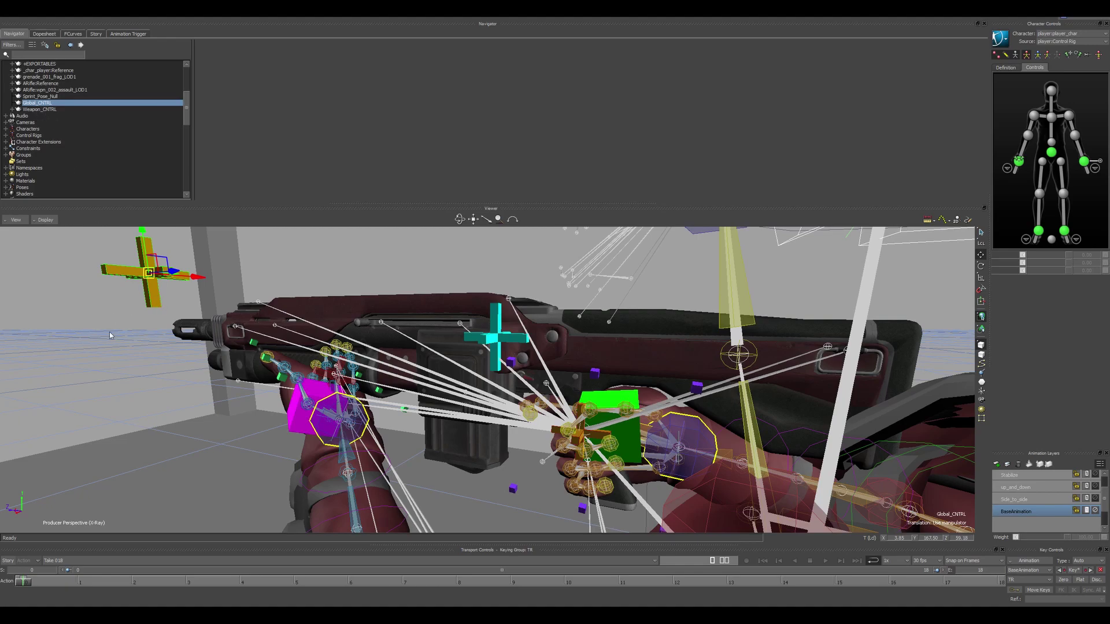
drag(427, 321, 489, 325)
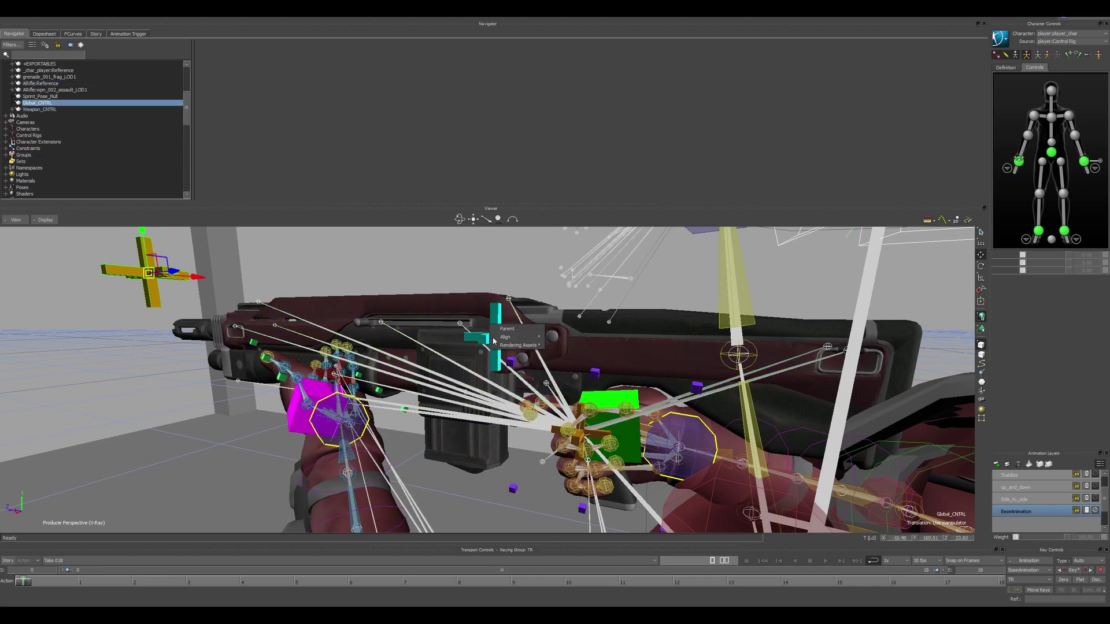
mouse_move(511, 336)
click(557, 340)
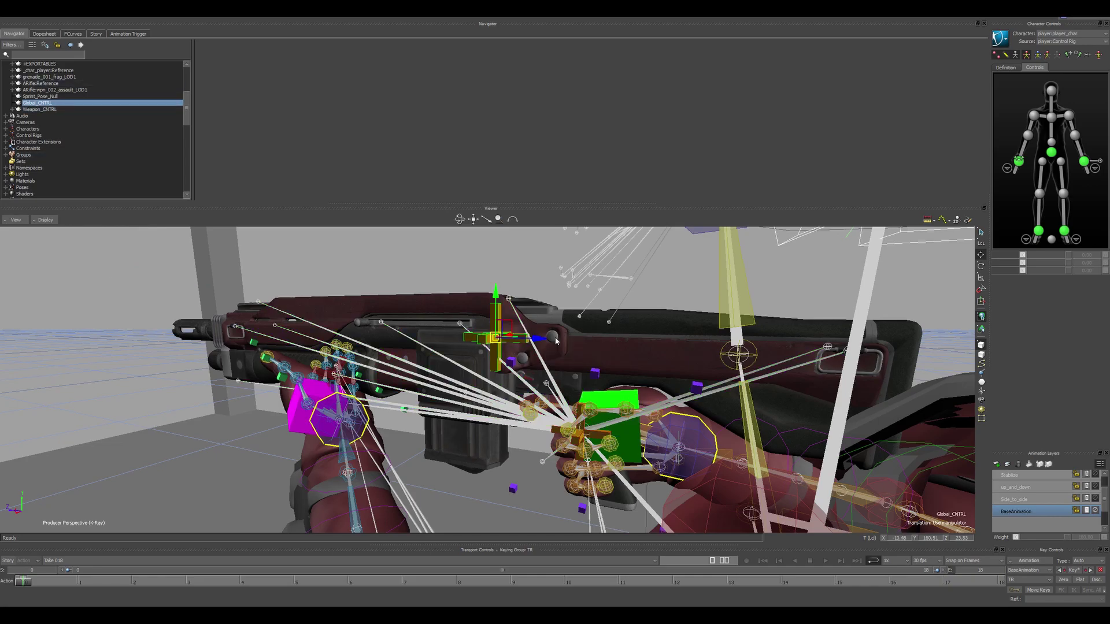
- Parent Weapon_CNTRL under Global_CNTRL in the scene hierarchy
scroll(518, 388, up, 5)
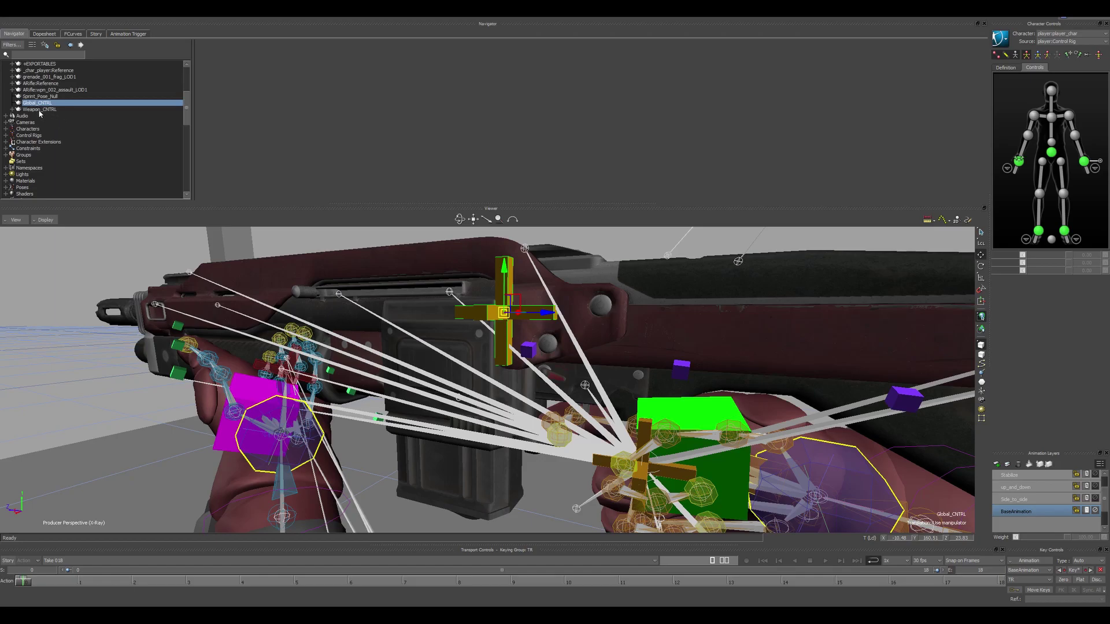
scroll(387, 392, down, 2)
scroll(388, 393, down, 2)
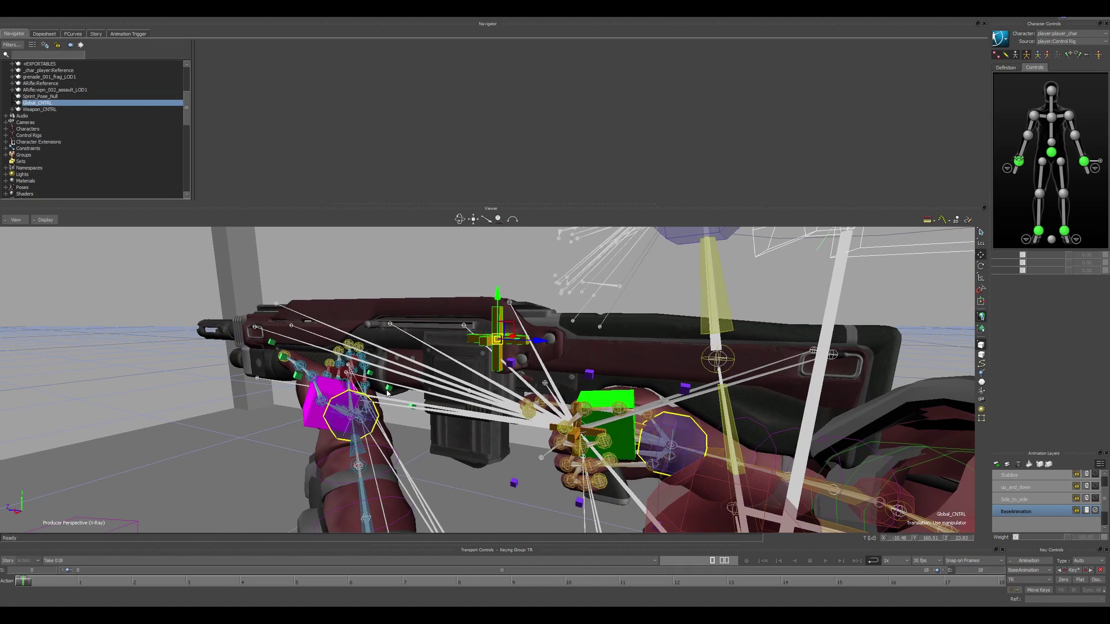
click(40, 110)
ctrl+drag(397, 366, 230, 357)
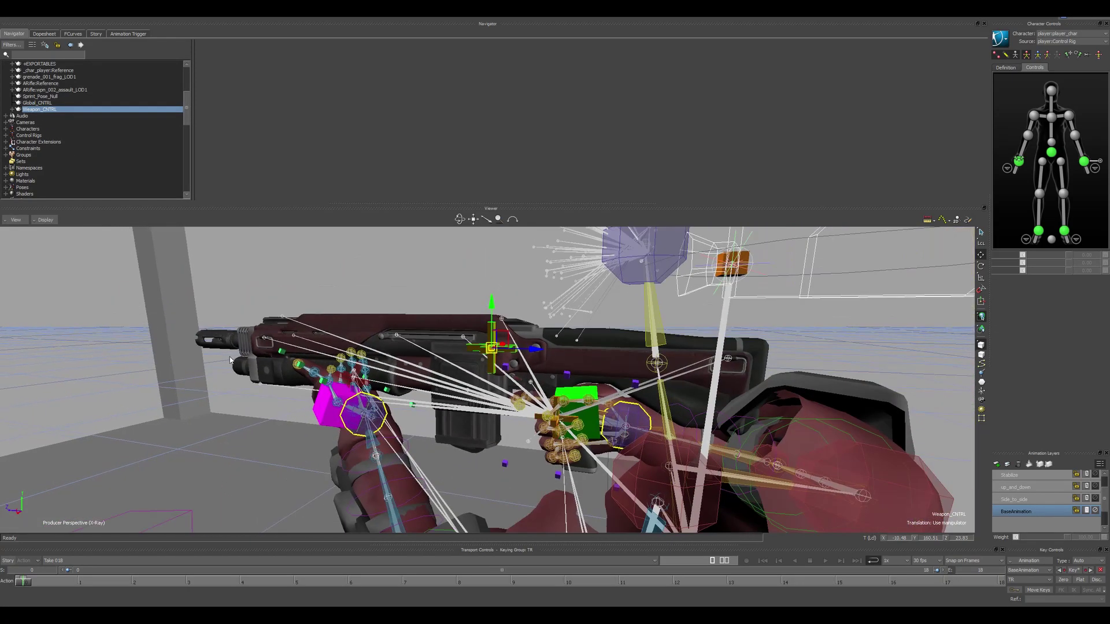
drag(46, 108, 37, 103)
click(54, 97)
ctrl+drag(314, 291, 255, 268)
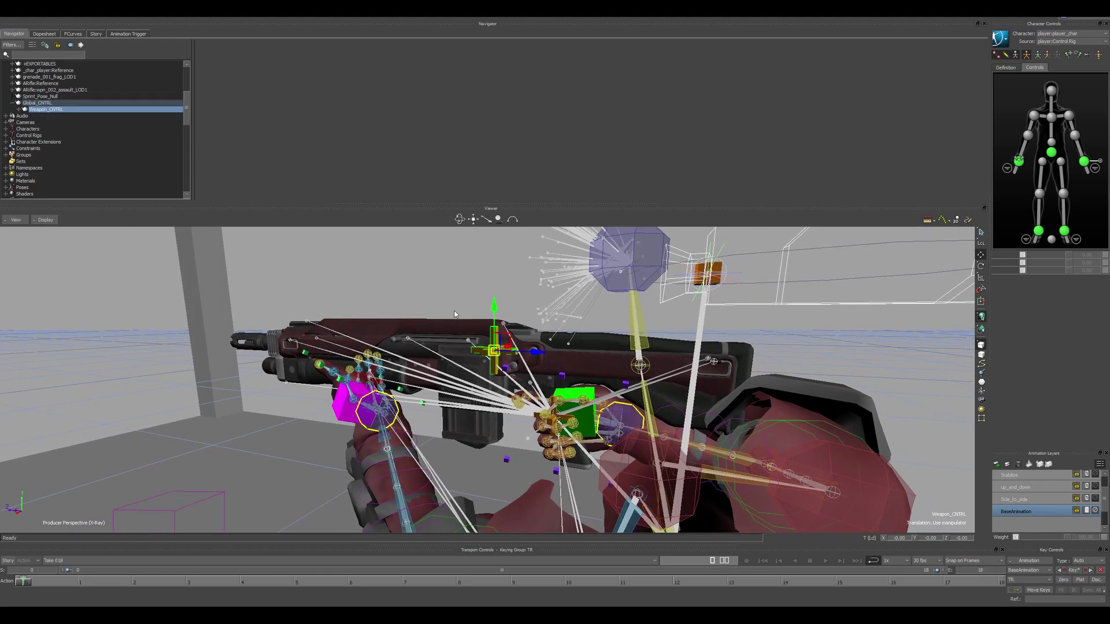
ctrl+shift+drag(455, 314, 372, 310)
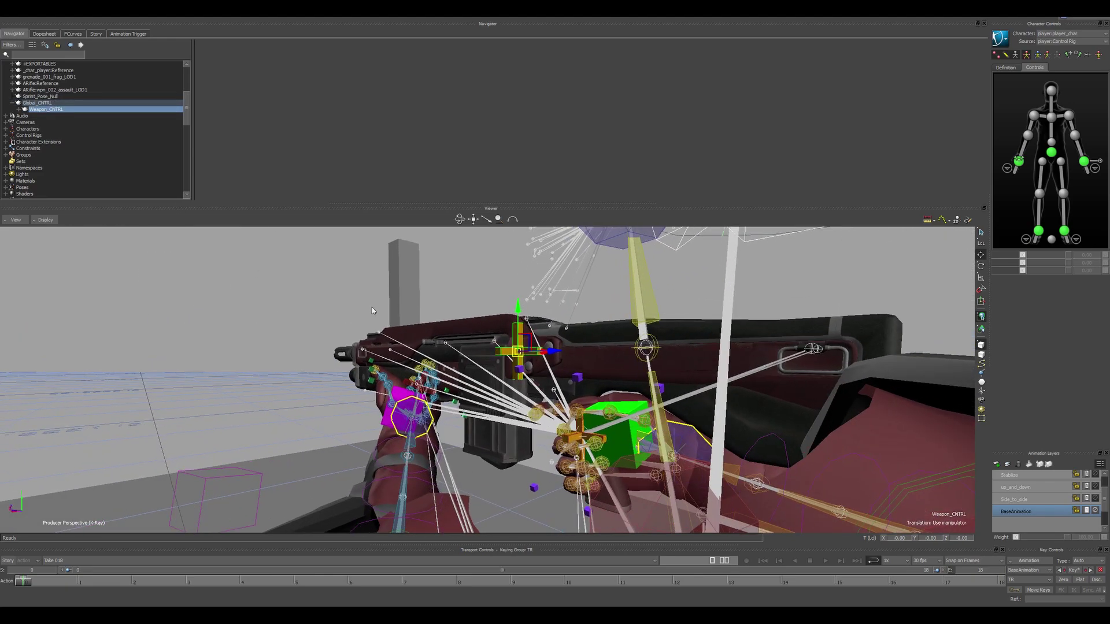
- Try rotating Global_CNTRL together with its child weapon control, and undo the rotation
click(49, 102)
ctrl+shift+drag(200, 233, 472, 291)
key(r)
key(ctrl+z)
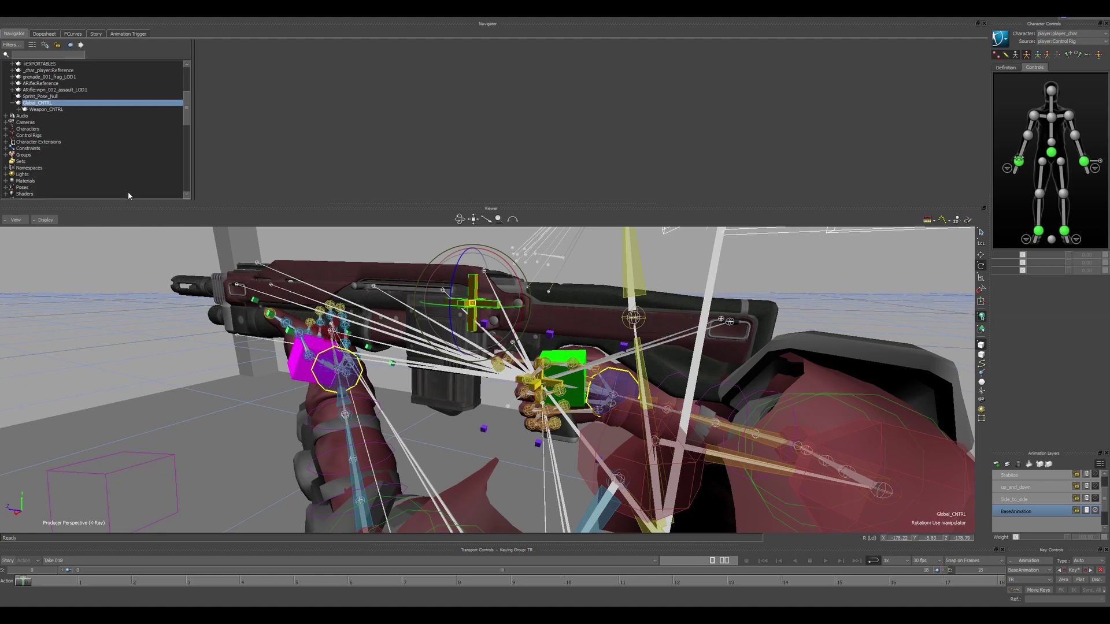
shift+drag(311, 277, 381, 338)
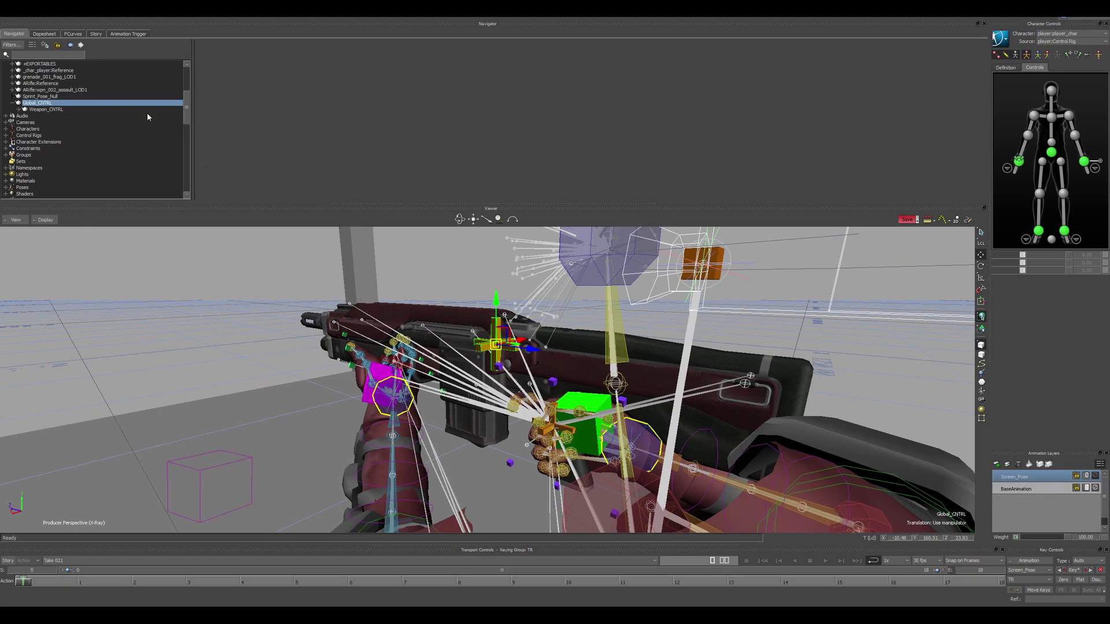
- Unmute the Screen_Pose animation layer with Global_CNTRL selected, and view the scene through the first-person camera
click(62, 96)
click(41, 104)
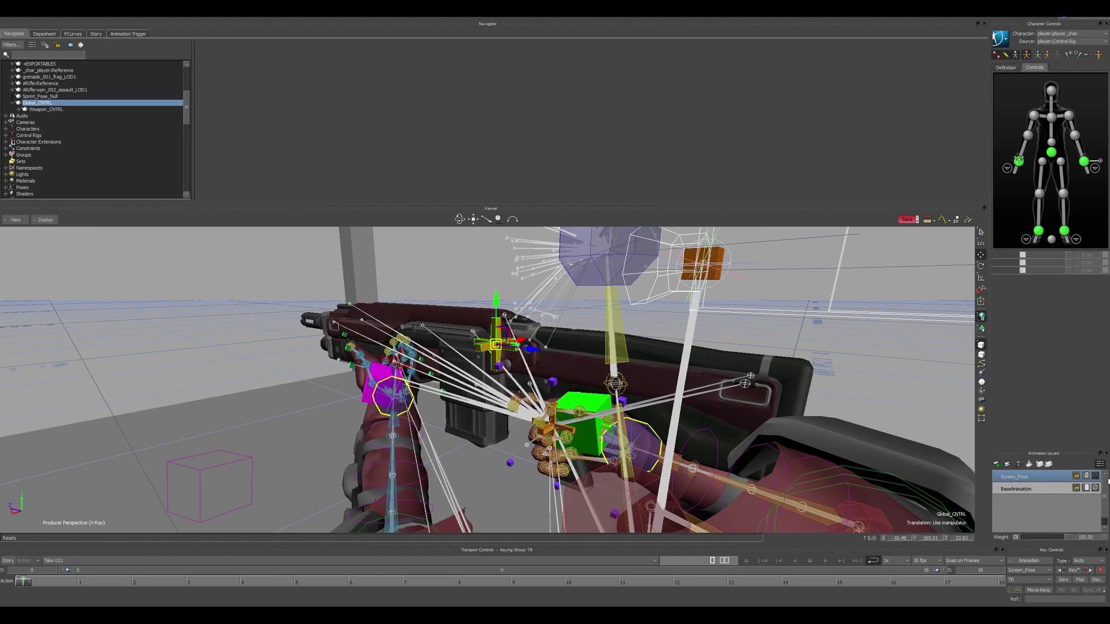
click(1095, 476)
key(ctrl+p)
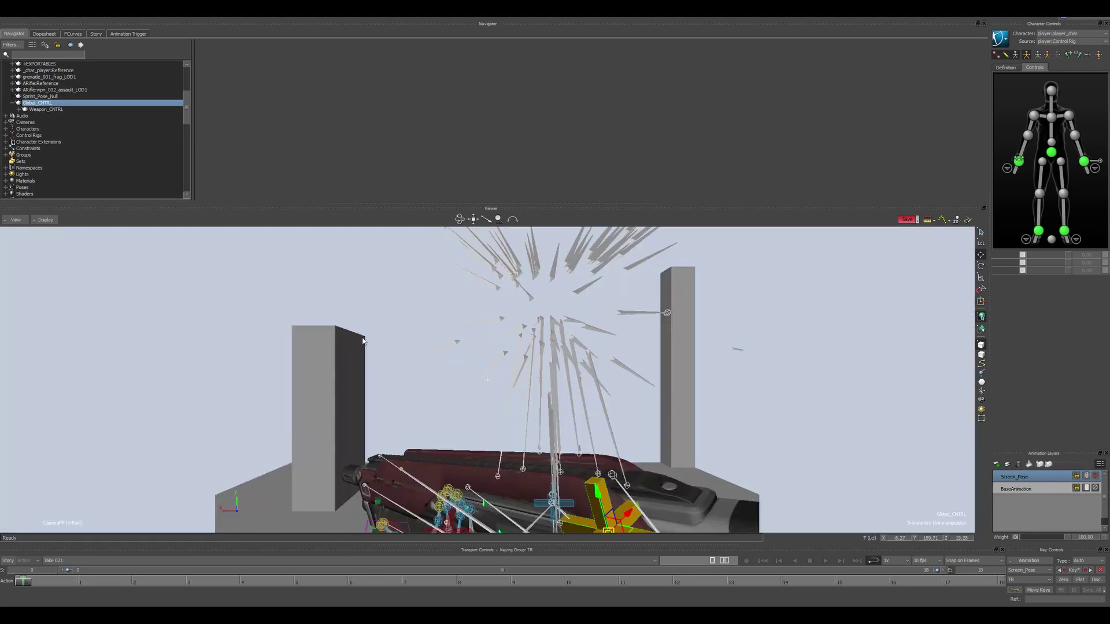
- Add an animation layer and key a sideways X move of Weapon_CNTRL at frame 9, pasting the starting pose at frame 18
click(997, 464)
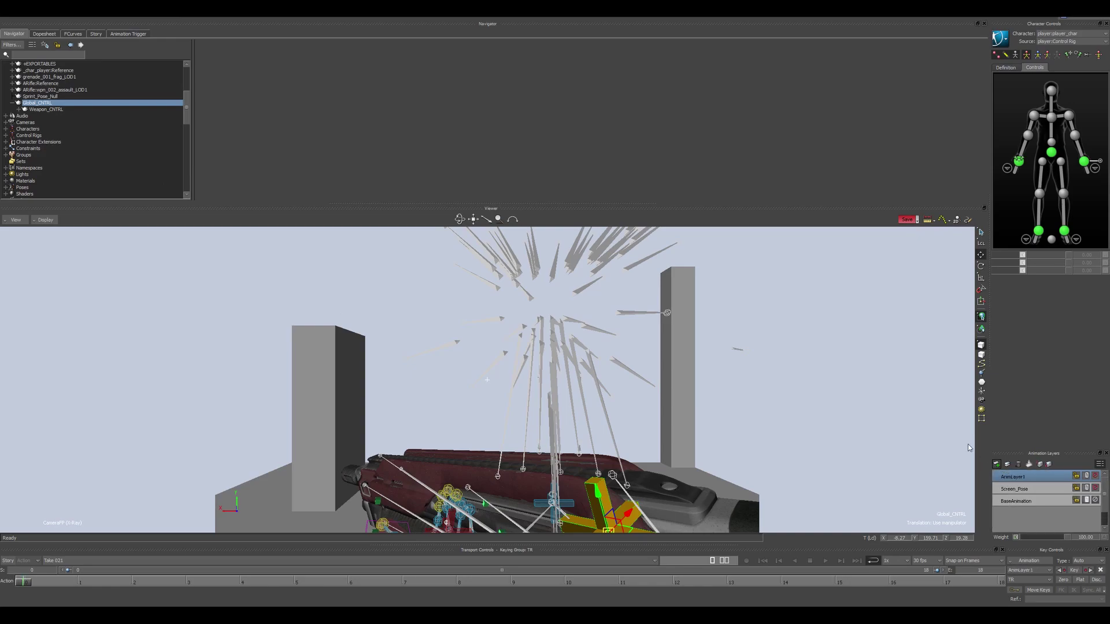
click(52, 109)
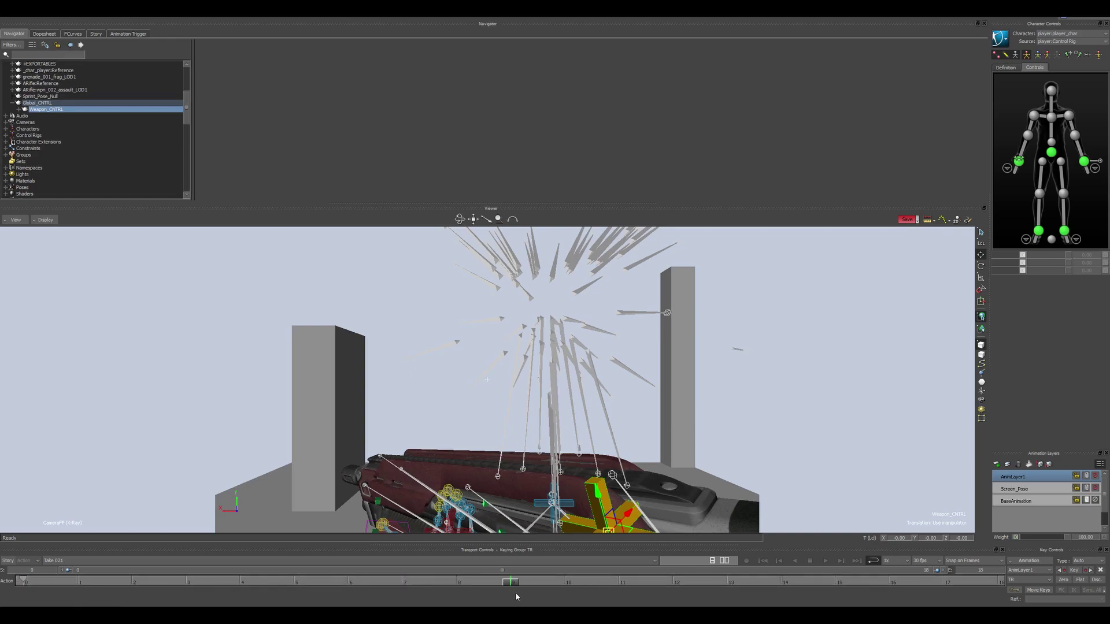
drag(631, 514, 653, 507)
drag(511, 585, 999, 583)
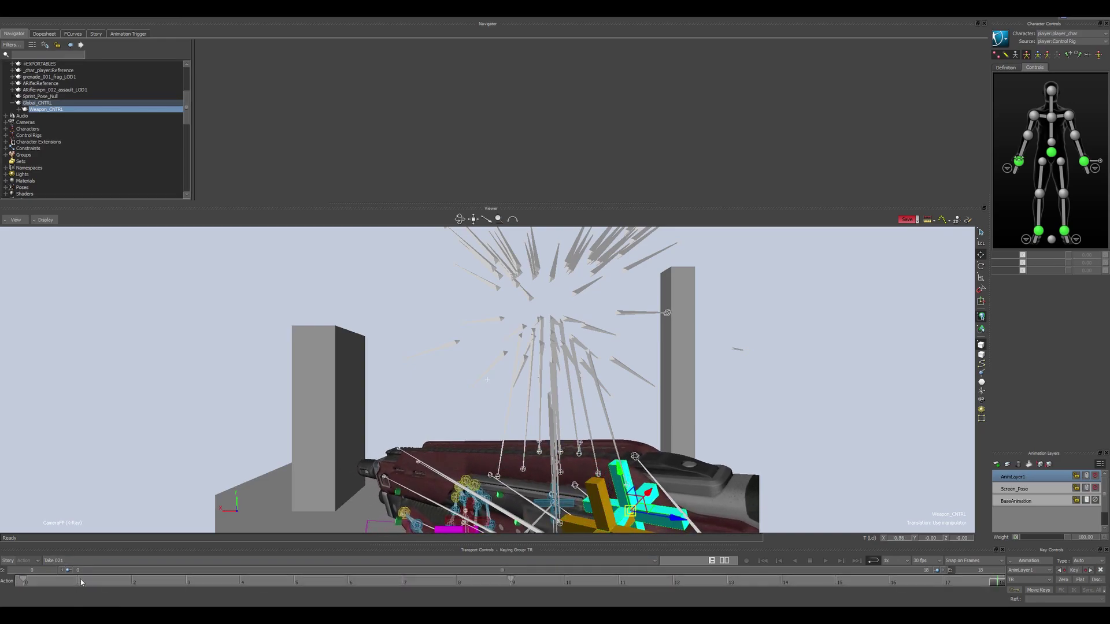
key(ctrl+v)
- Play back the looping weapon sway and examine Weapon_CNTRL's translation function curves, including the key at frame 9
click(825, 562)
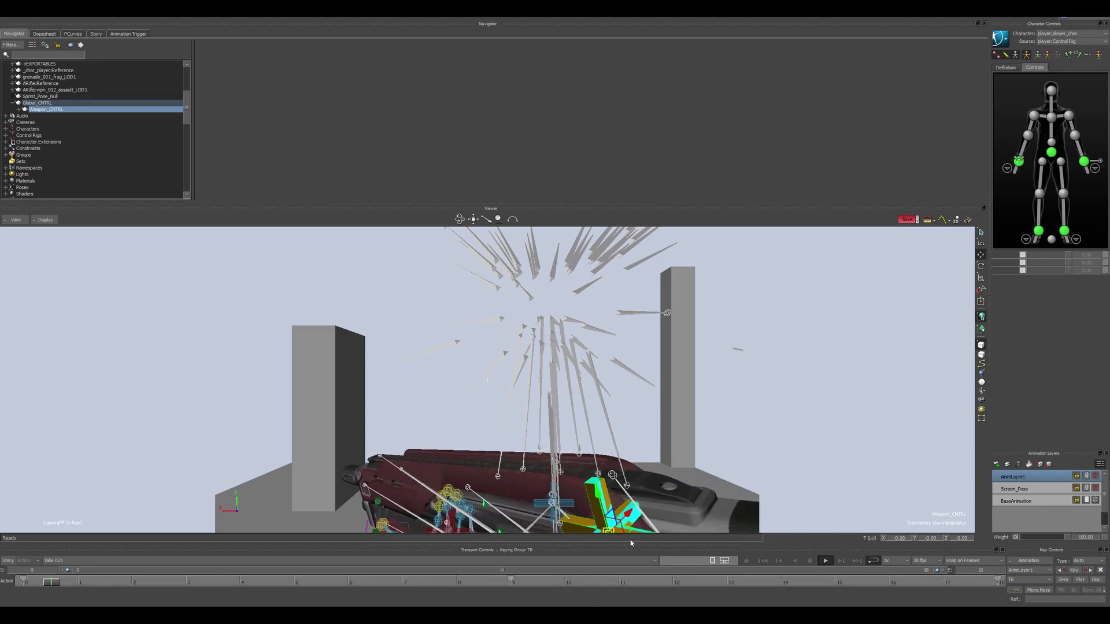
click(763, 561)
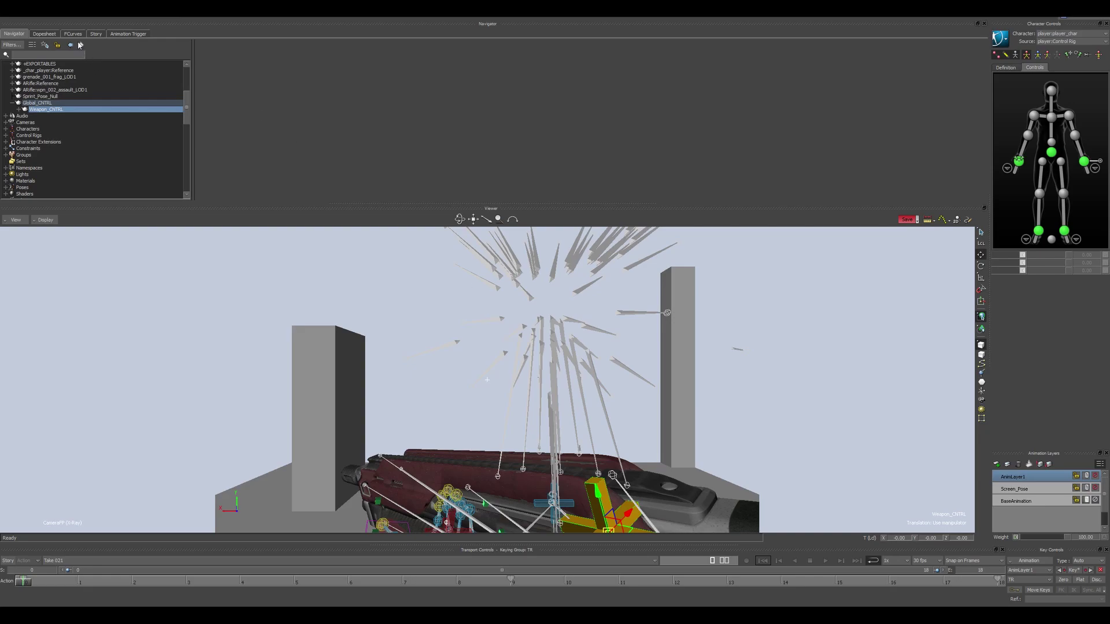
click(73, 34)
ctrl+drag(480, 144, 440, 154)
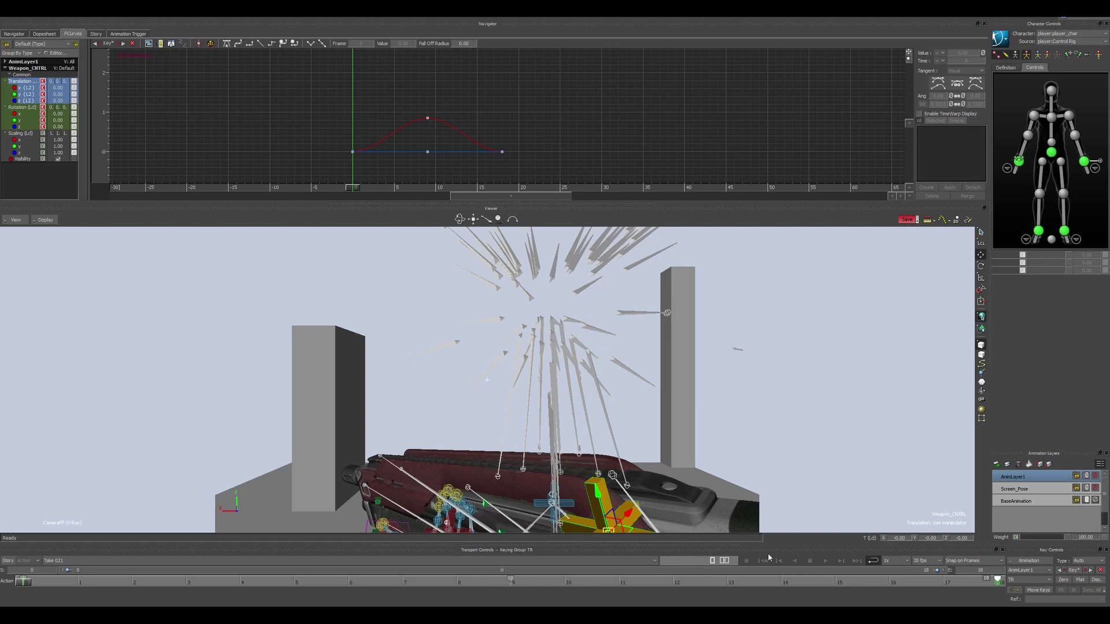
click(825, 560)
click(427, 118)
mouse_move(112, 122)
mouse_down()
mouse_move(109, 71)
mouse_move(99, 130)
mouse_up()
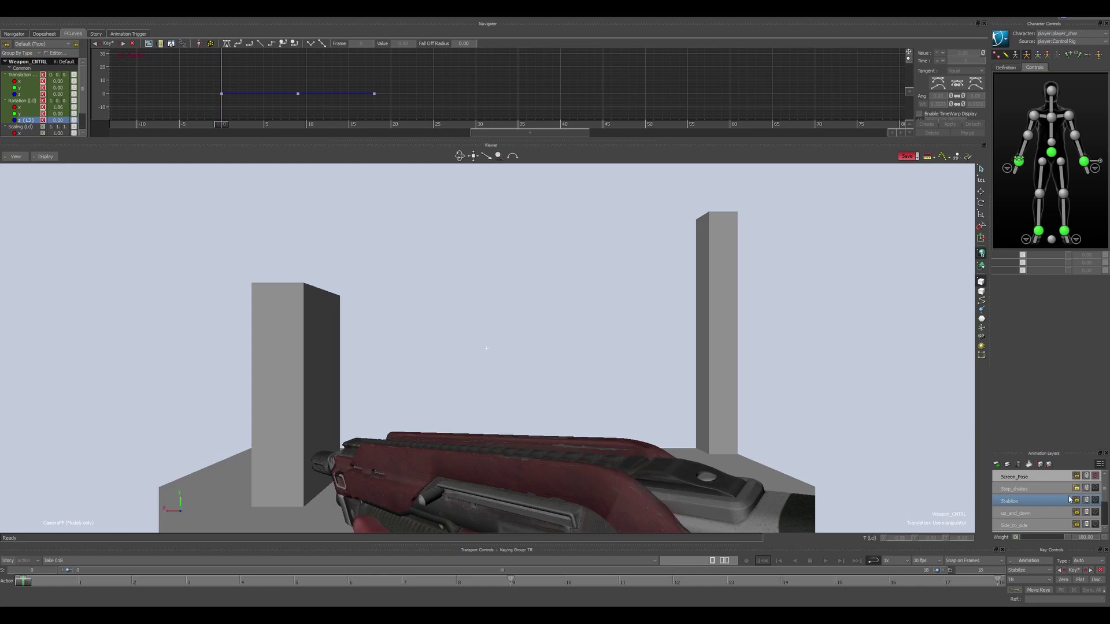
- Unmute the up_and_down layer and play its weapon motion
scroll(1058, 511, down, 2)
click(1029, 499)
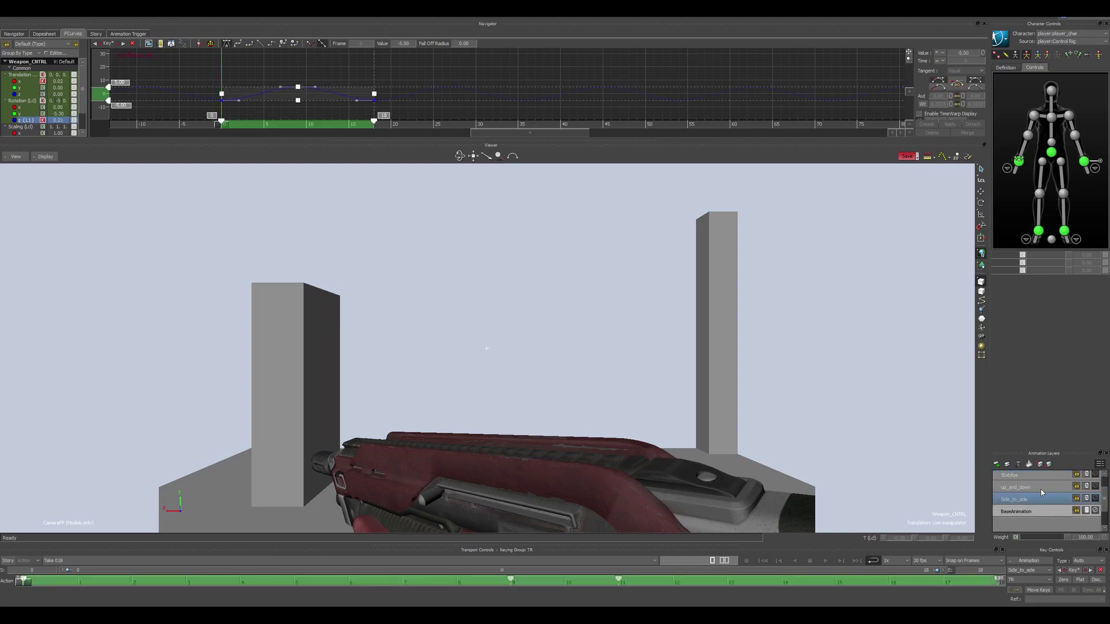
click(1040, 488)
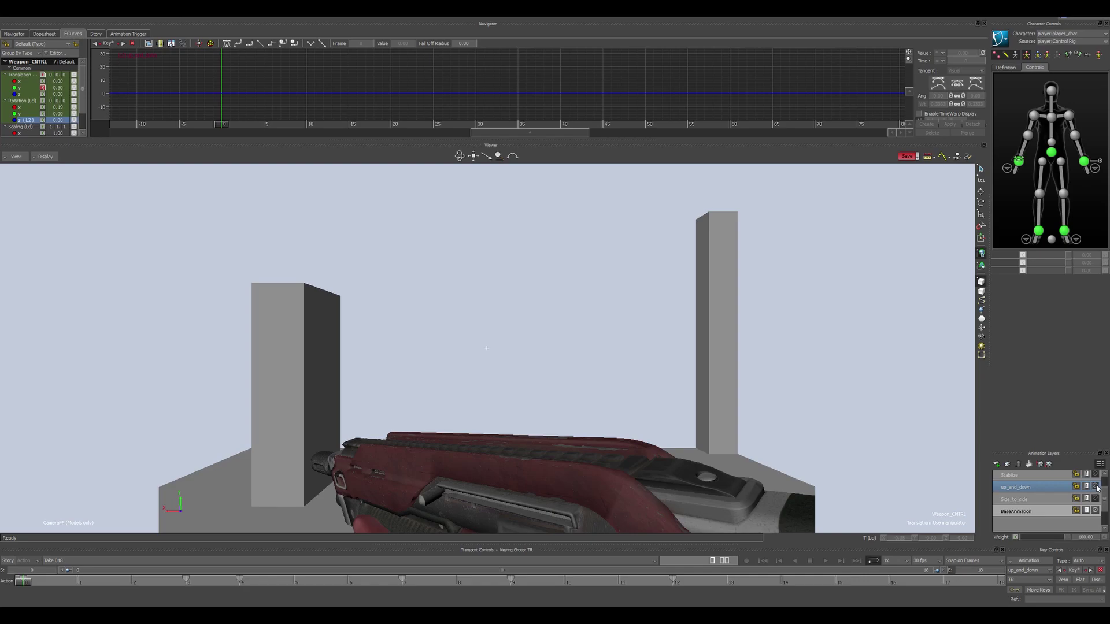
click(1095, 487)
click(825, 561)
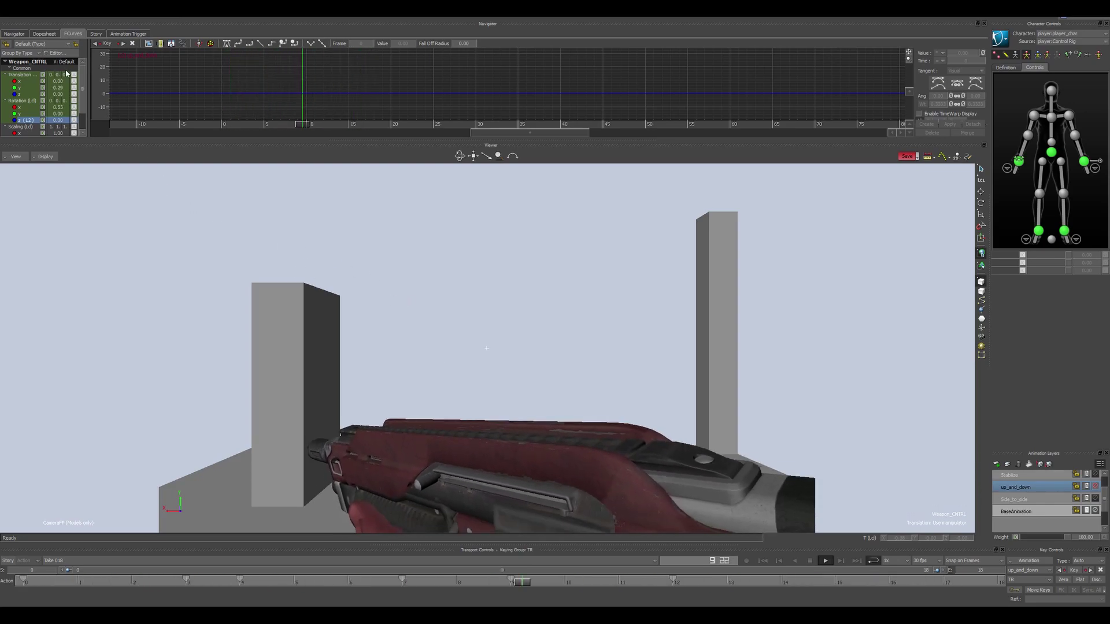
- Display and frame Weapon_CNTRL's Translation Y curve on the up_and_down layer
click(24, 88)
click(211, 97)
key(a)
ctrl+drag(211, 97, 173, 85)
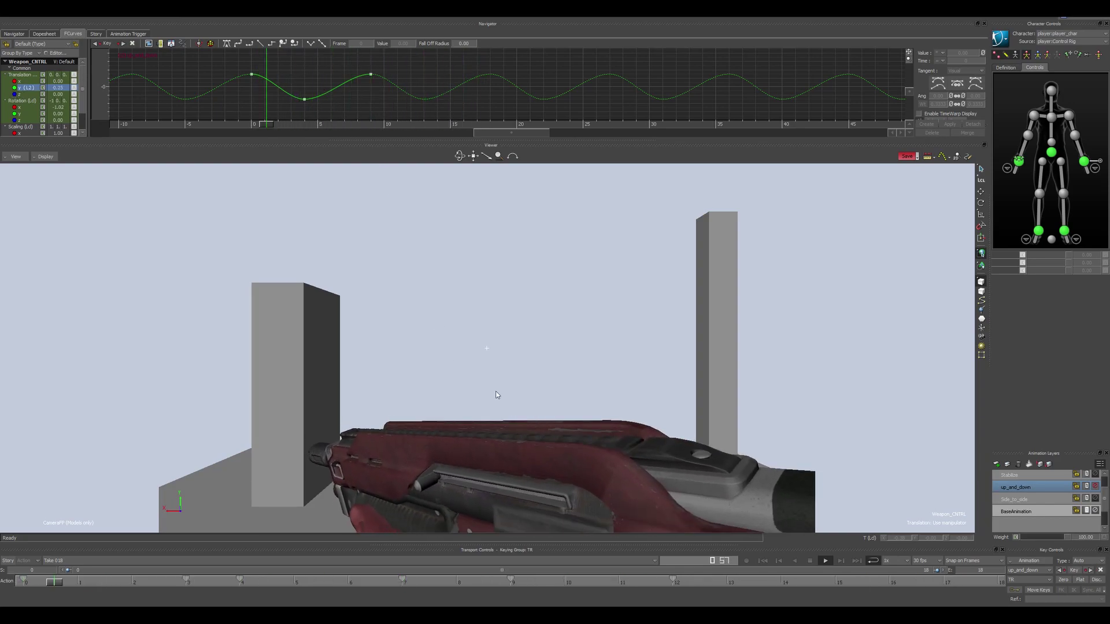
- Compare the Rotation X keys with the Translation Y keys on the up_and_down layer, selecting each curve's keys
click(25, 107)
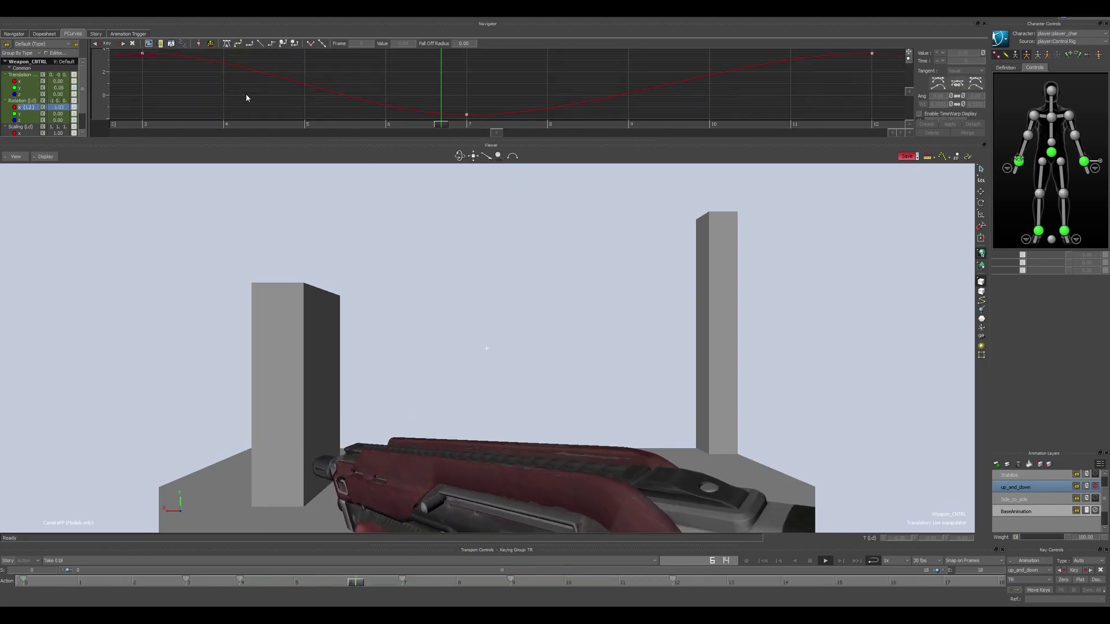
scroll(306, 93, down, 2)
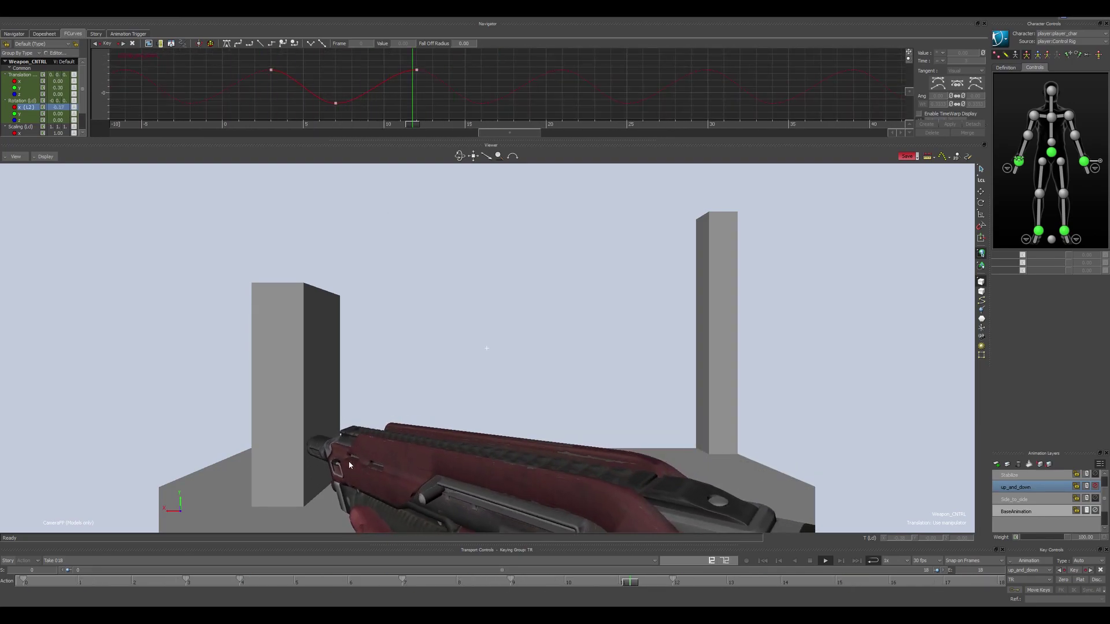
drag(480, 58, 260, 134)
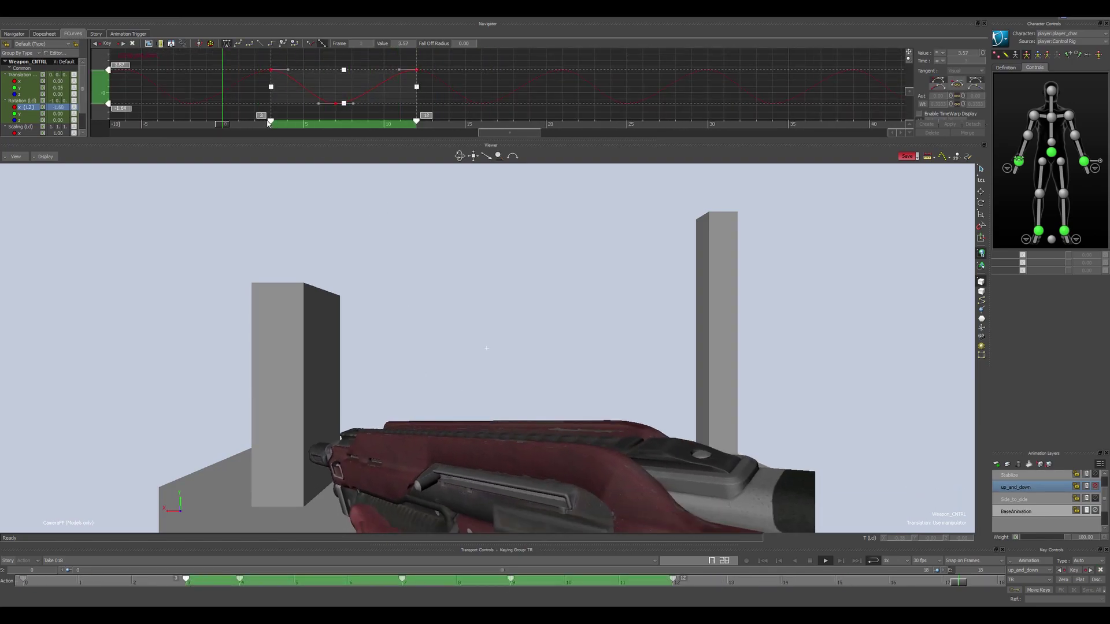
click(24, 87)
drag(364, 78, 270, 98)
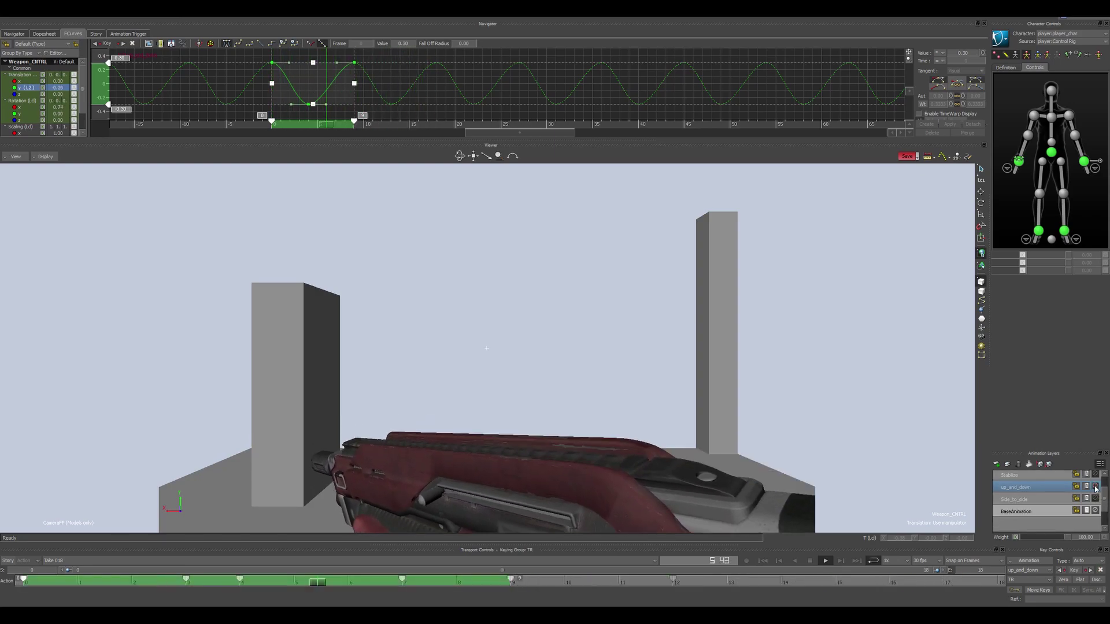
- Unmute the side_to_side layer and examine Weapon_CNTRL's Translation X curve during playback
click(1035, 502)
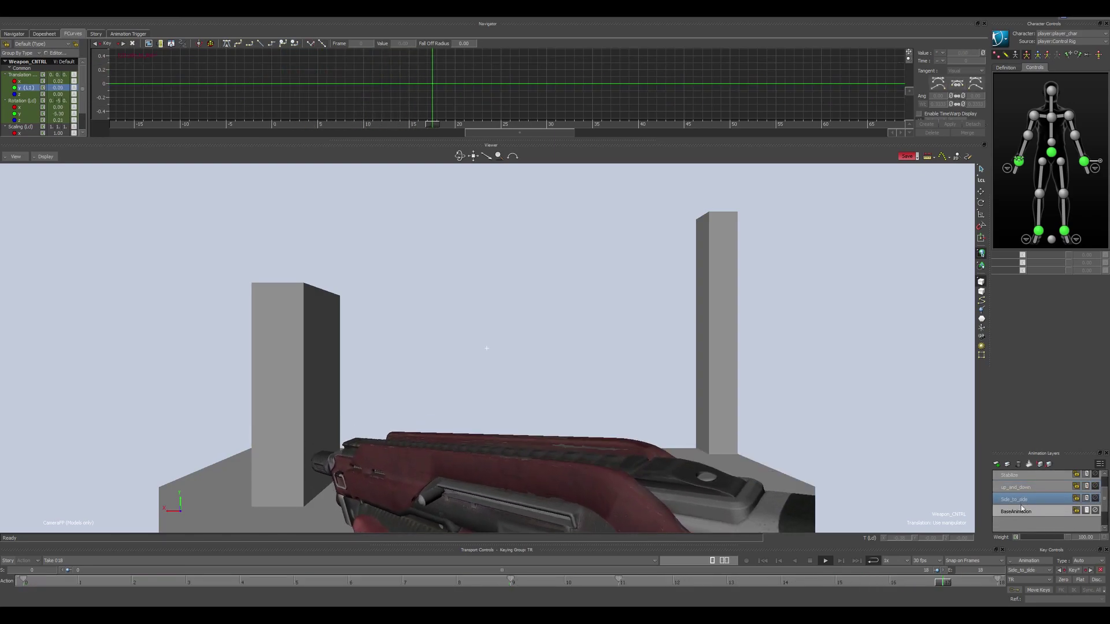
click(1094, 498)
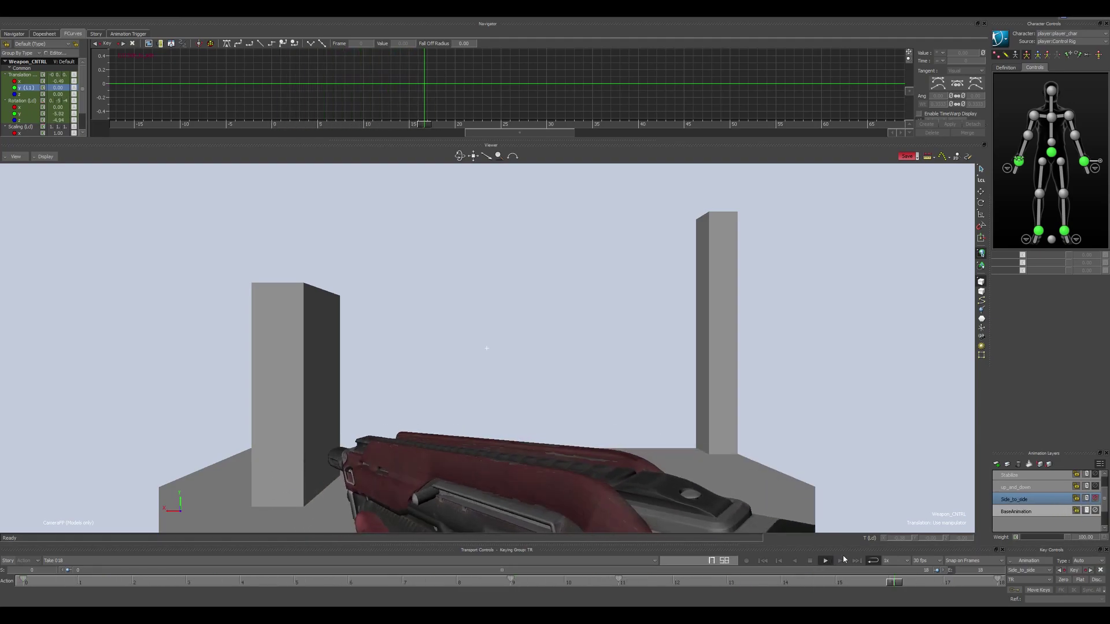
click(19, 81)
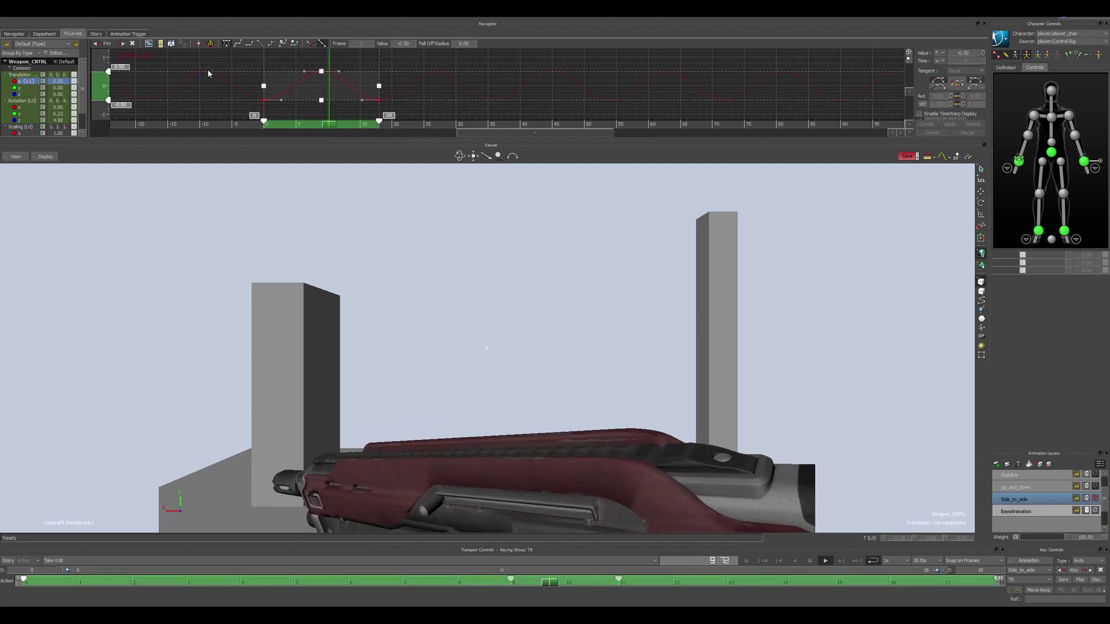
click(397, 82)
ctrl+drag(420, 89, 352, 96)
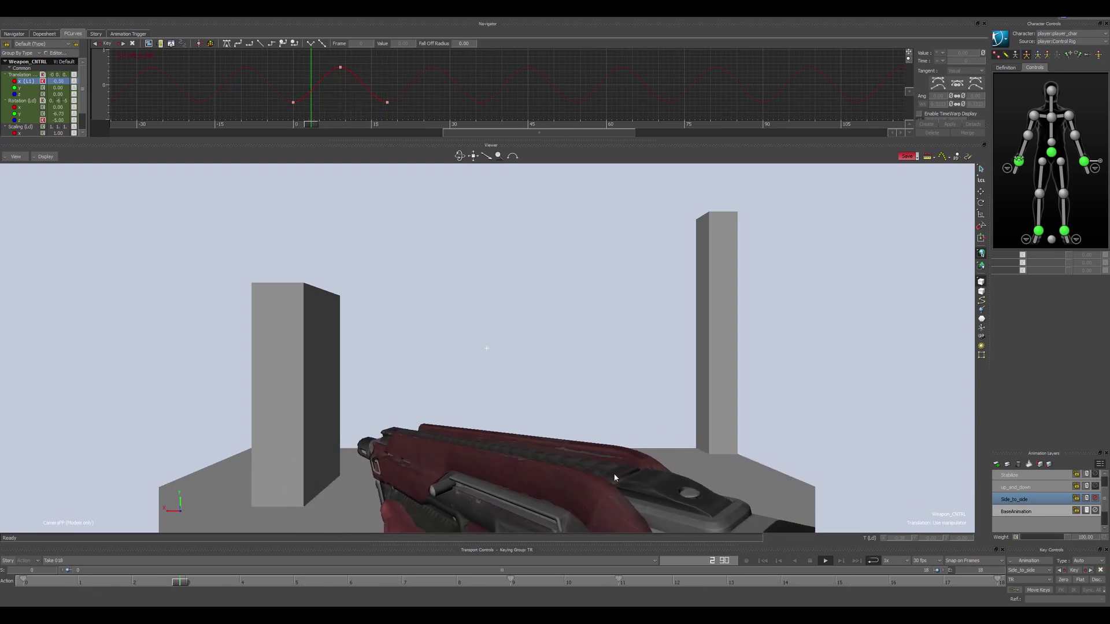
- Display and frame Weapon_CNTRL's Rotation Y curve on the side_to_side layer
click(26, 114)
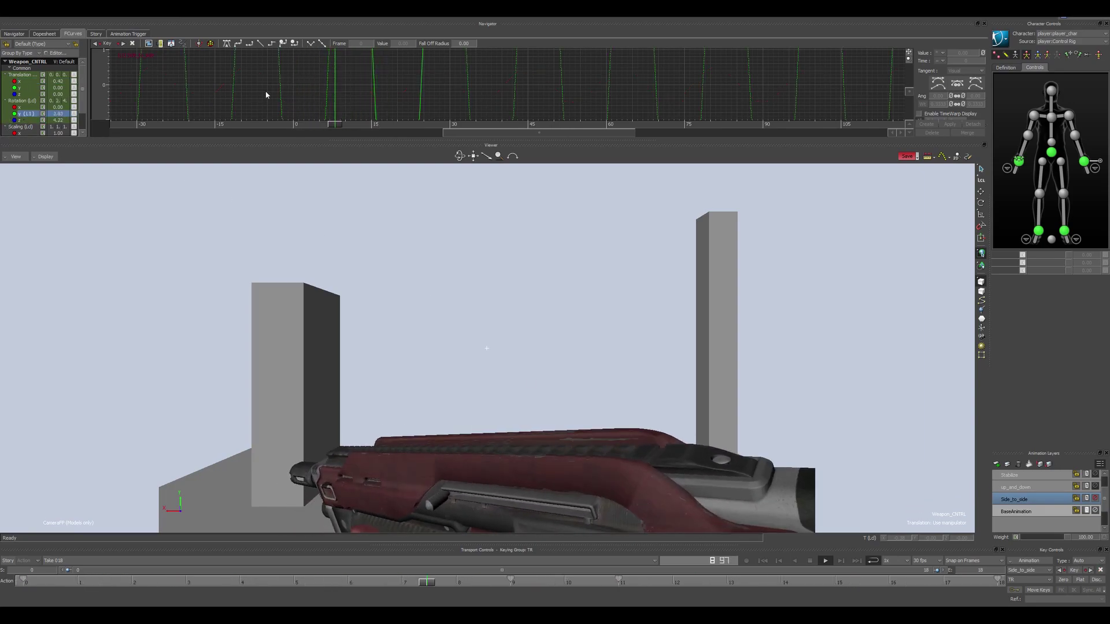
key(a)
ctrl+drag(327, 105, 260, 92)
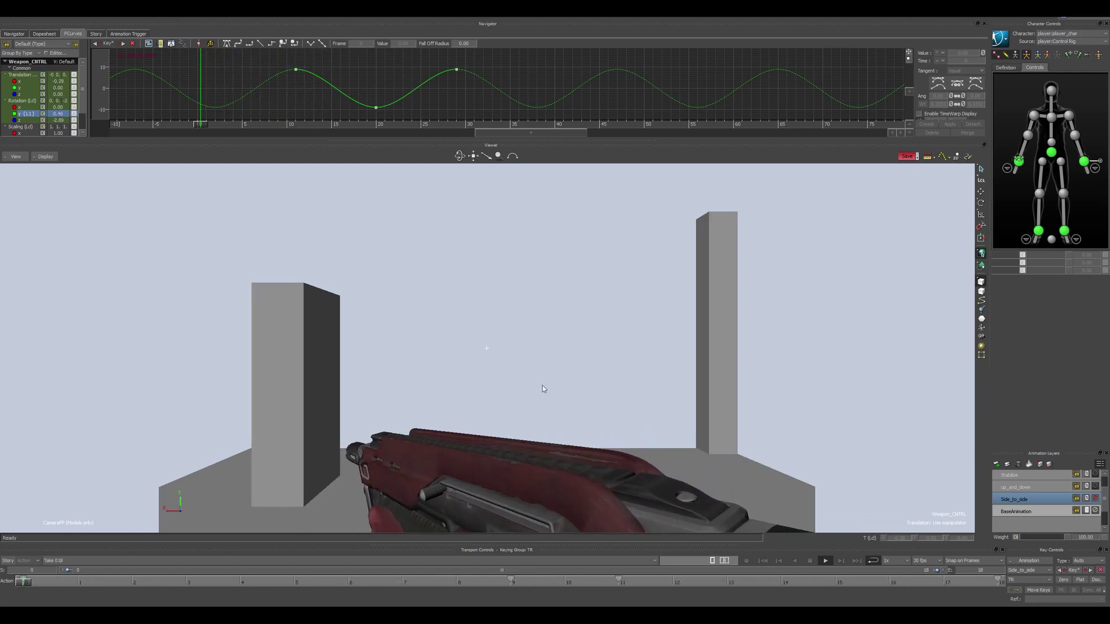
- Examine the weapon's side-to-side motion from the front view and return to the first-person camera
key(ctrl+f)
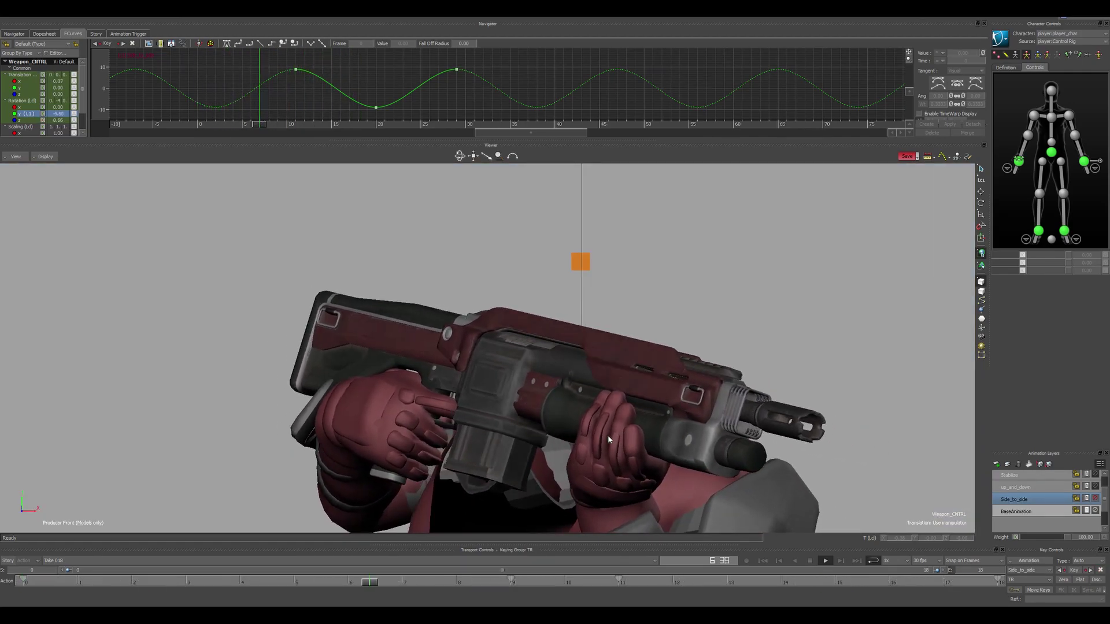
key(ctrl+e)
key(ctrl+e)
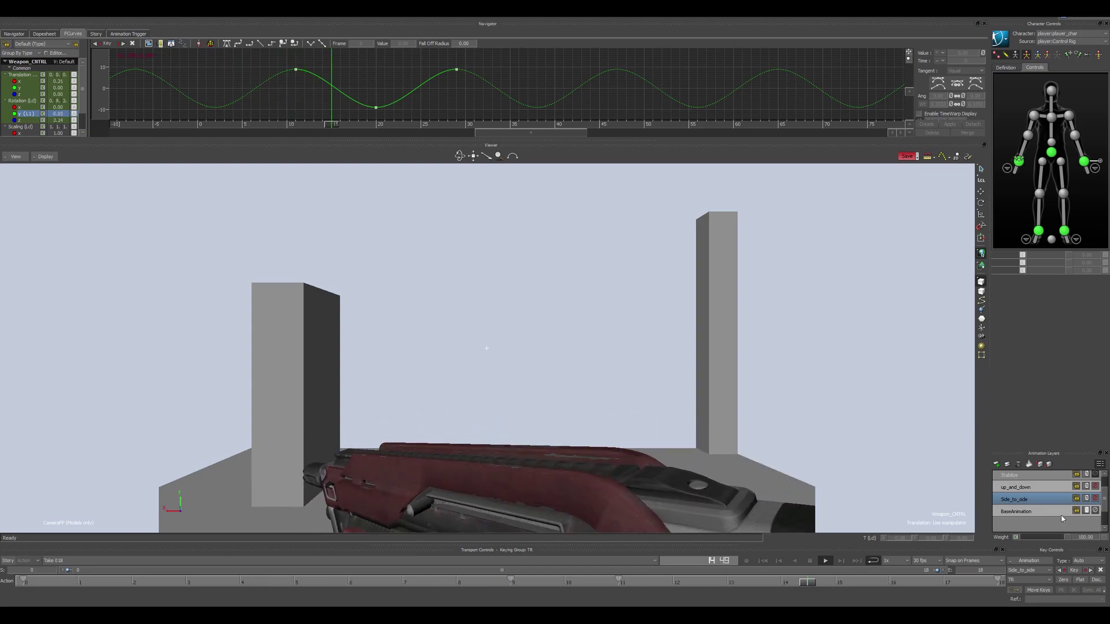
- Select the Step_shakes layer and isolate its motion by muting the up_and_down and side_to_side layers
scroll(1042, 516, up, 2)
click(1033, 501)
click(1017, 492)
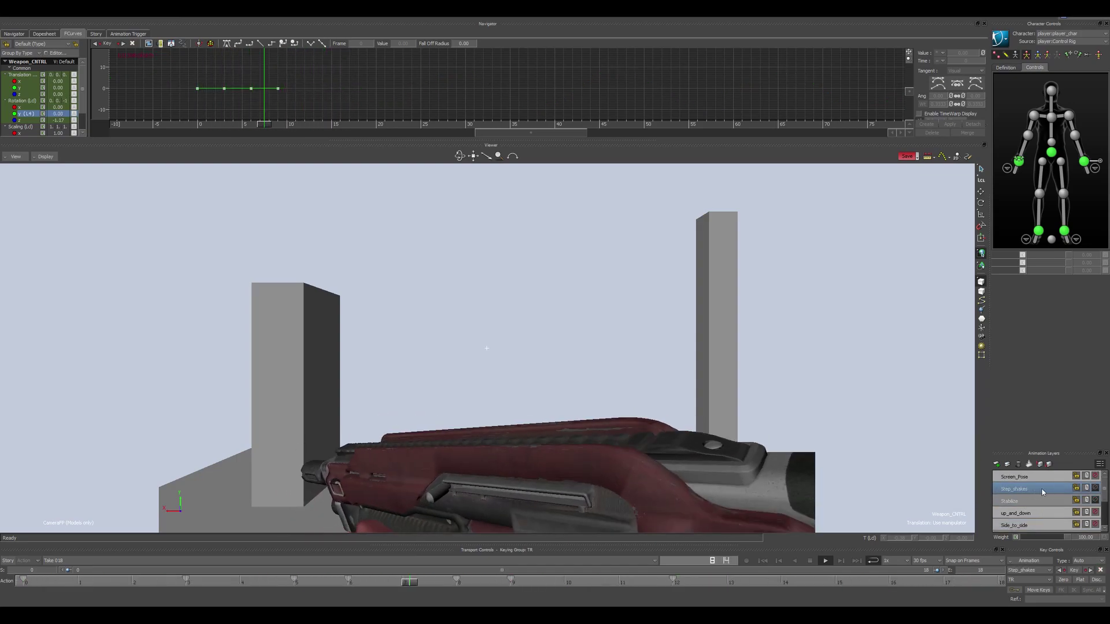
click(1094, 512)
click(1095, 524)
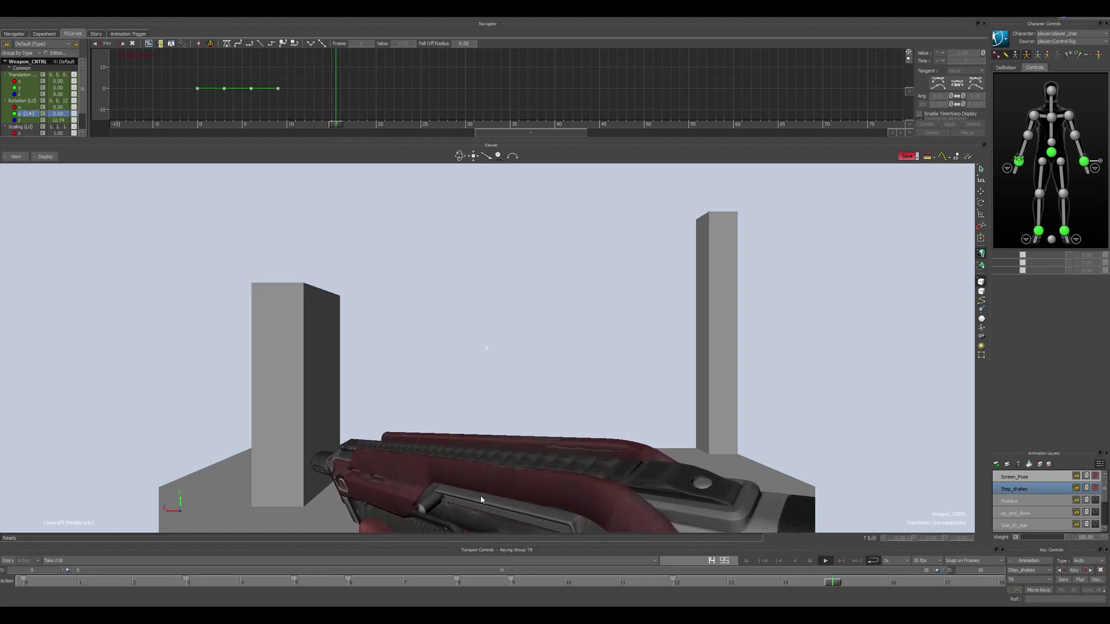
- Unmute up_and_down and side_to_side to view them combined with Step_shakes, and mute both layers again
click(1095, 512)
click(1095, 524)
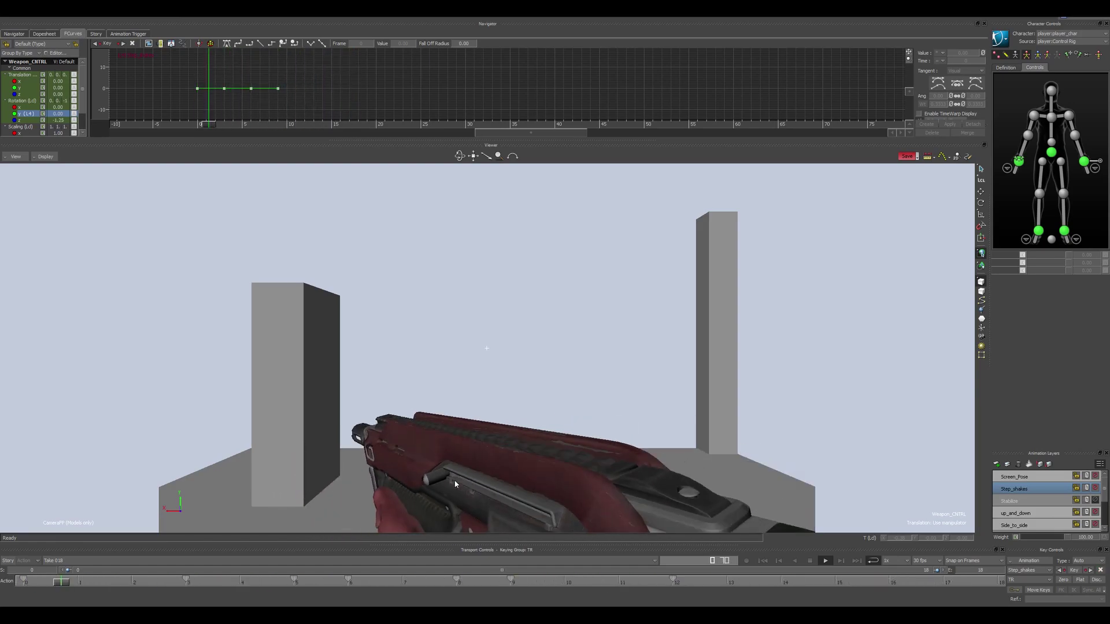
click(1095, 512)
click(1094, 524)
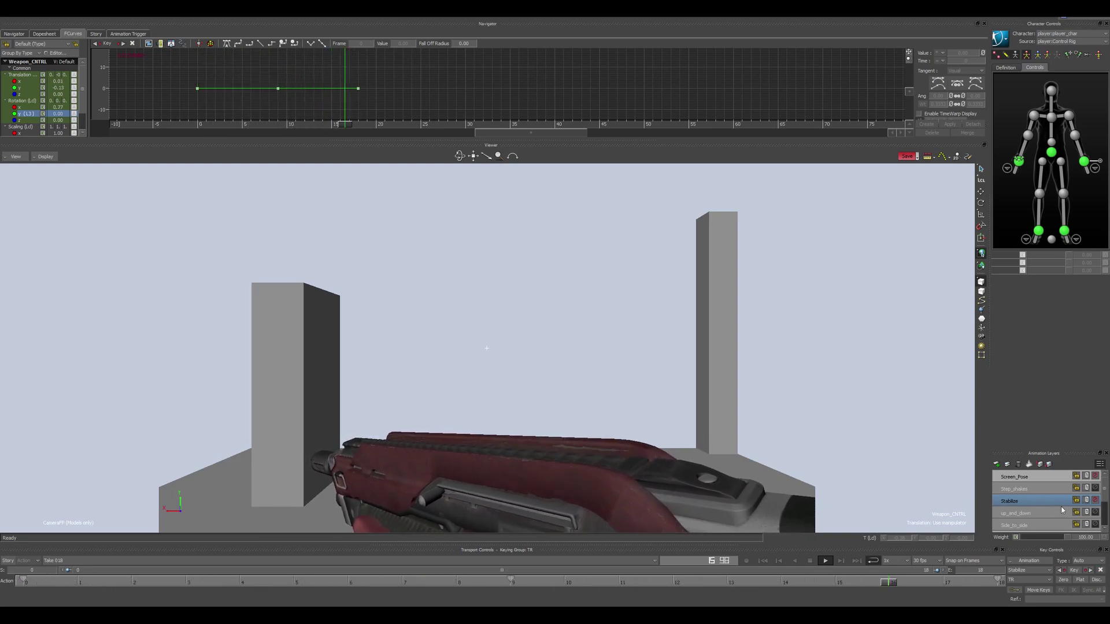
- Unmute the side_to_side, up_and_down and Step_shakes layers and mute the Stabilize layer
click(1094, 525)
click(1095, 512)
click(1095, 500)
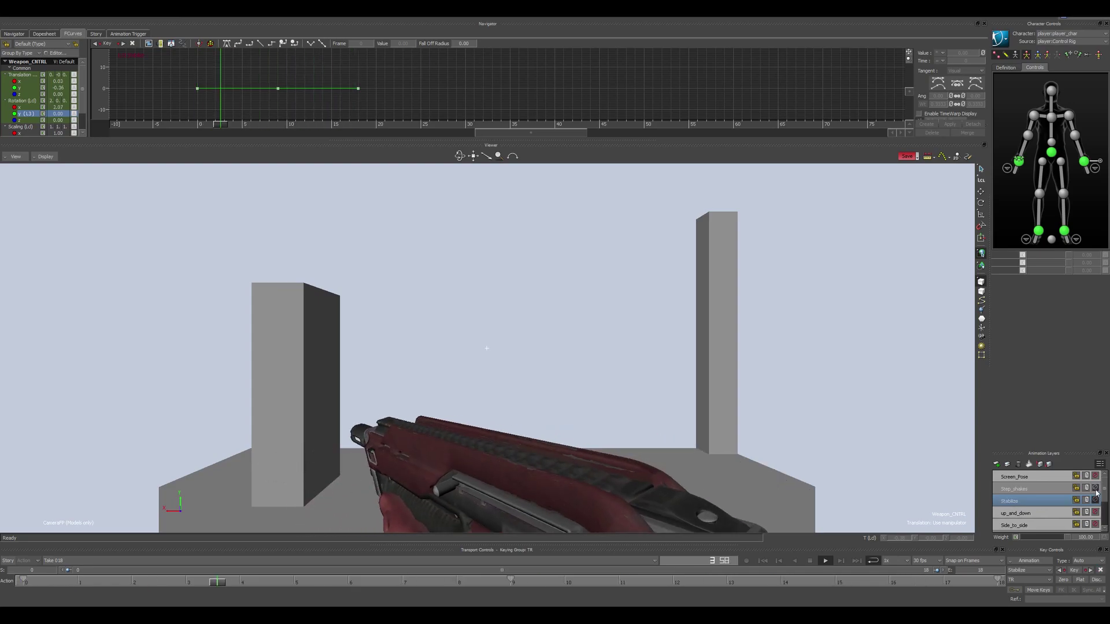
click(1095, 488)
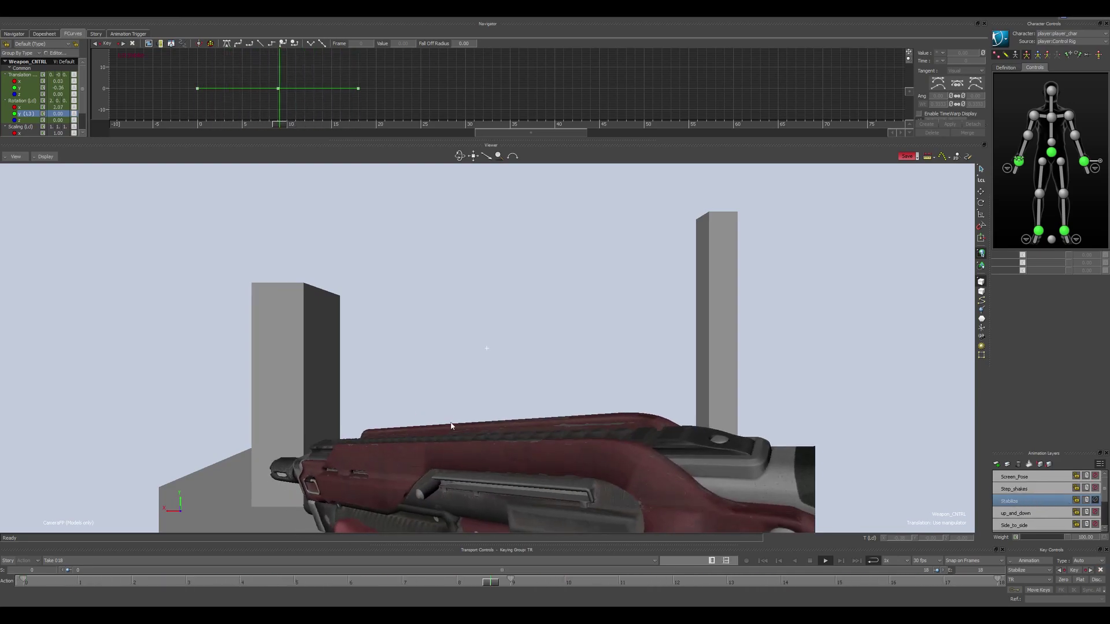